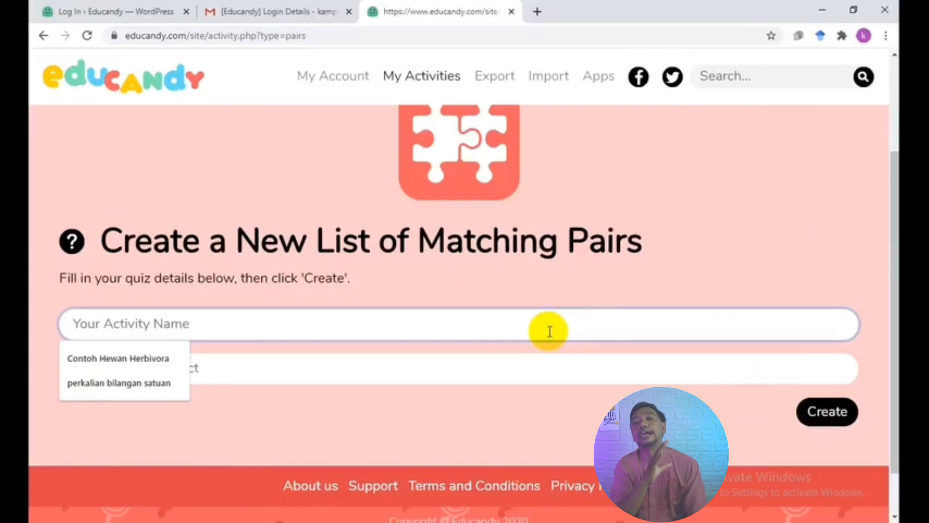
Create a matching pairs activity named "hewan karnivora, herbivora, dan omnivora" with the subject Science.
type("hewan karnivora, herbi")
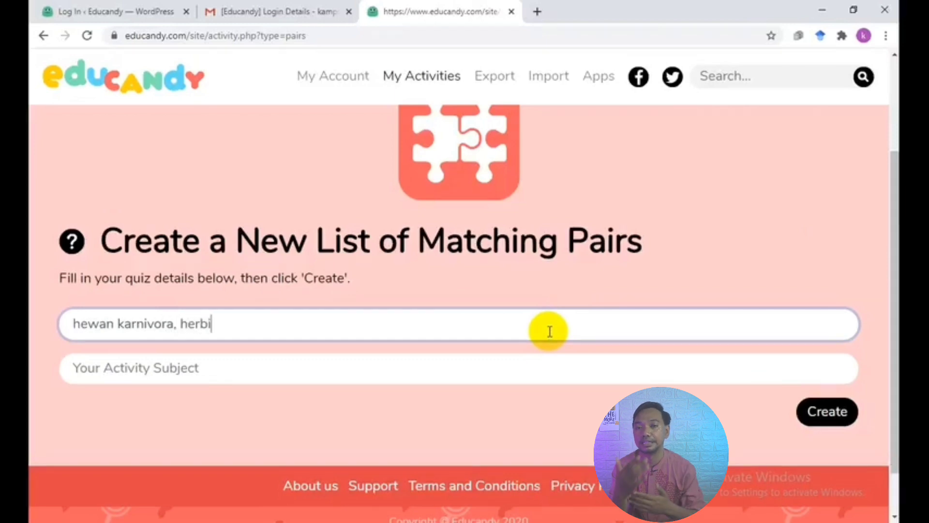
type("vora, dan omnivora")
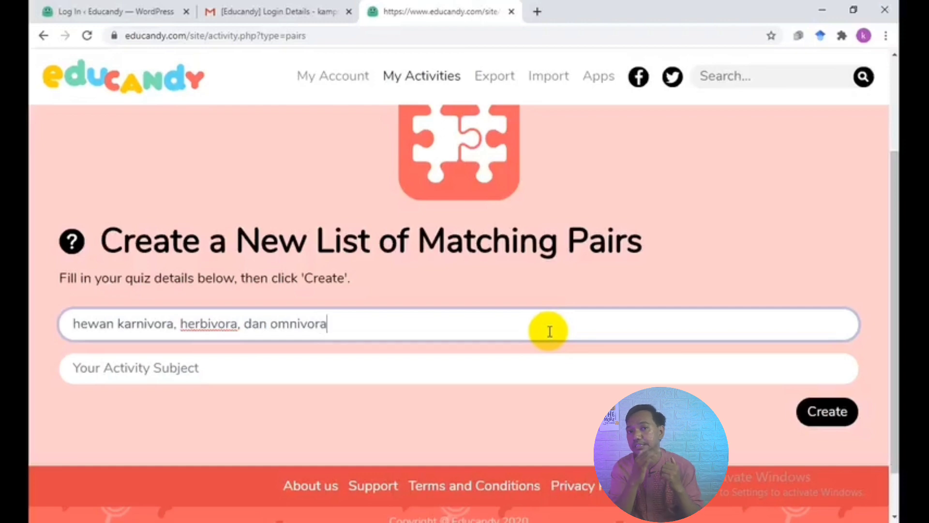
left_click(463, 375)
type("sc")
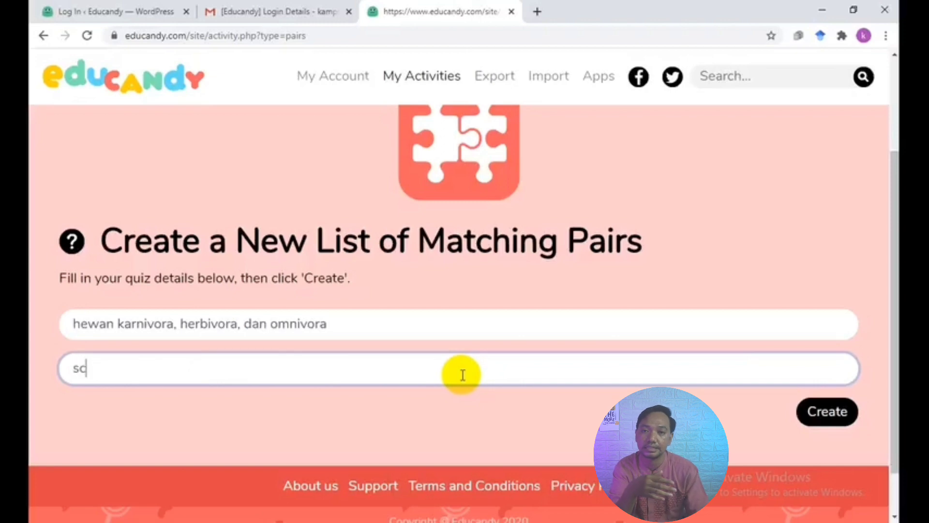
type("i")
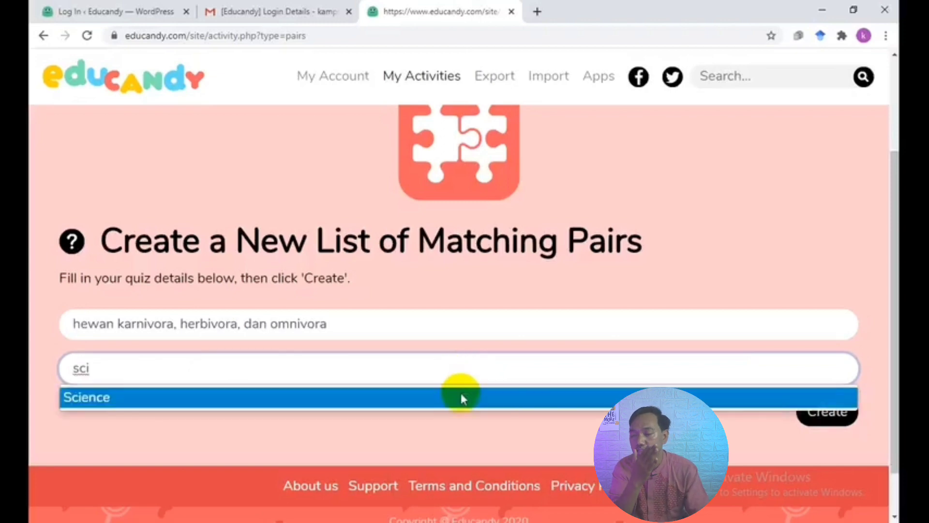
left_click(461, 393)
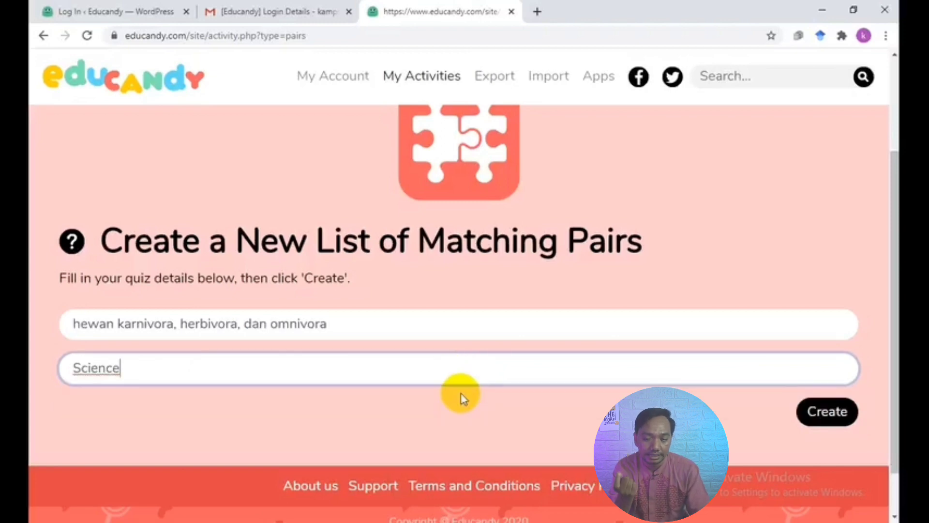
left_click(830, 413)
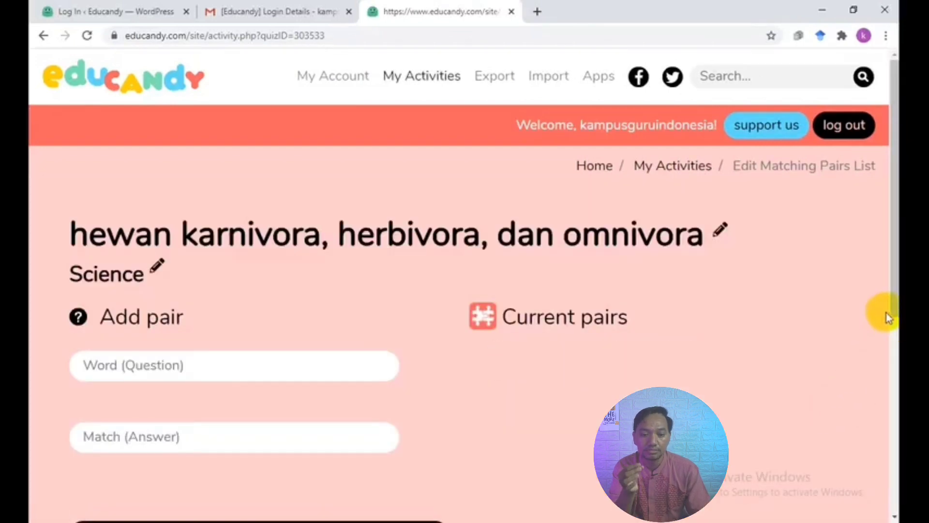
Add a pair with the question "pengertian omnivora" and the answer "hewan pemakan segala".
left_click_drag(894, 258, 890, 326)
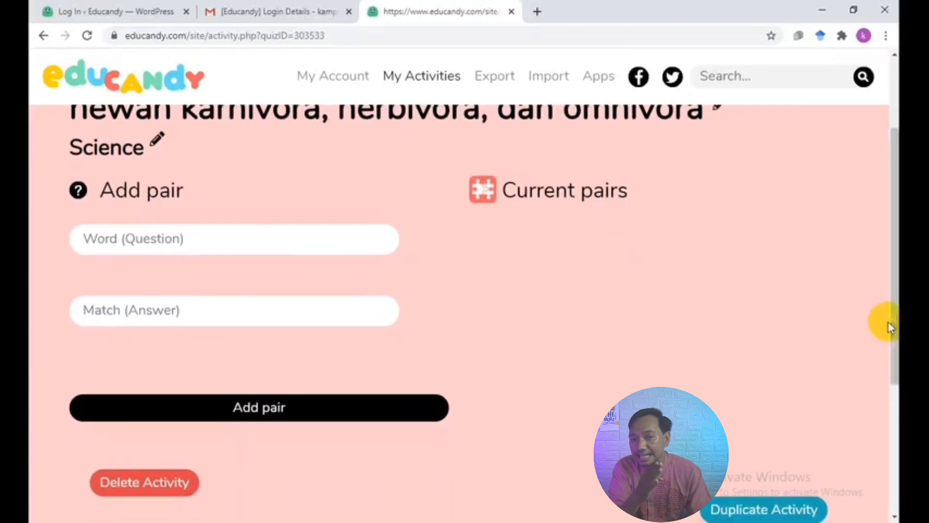
left_click(320, 248)
type("pengertian omnivora")
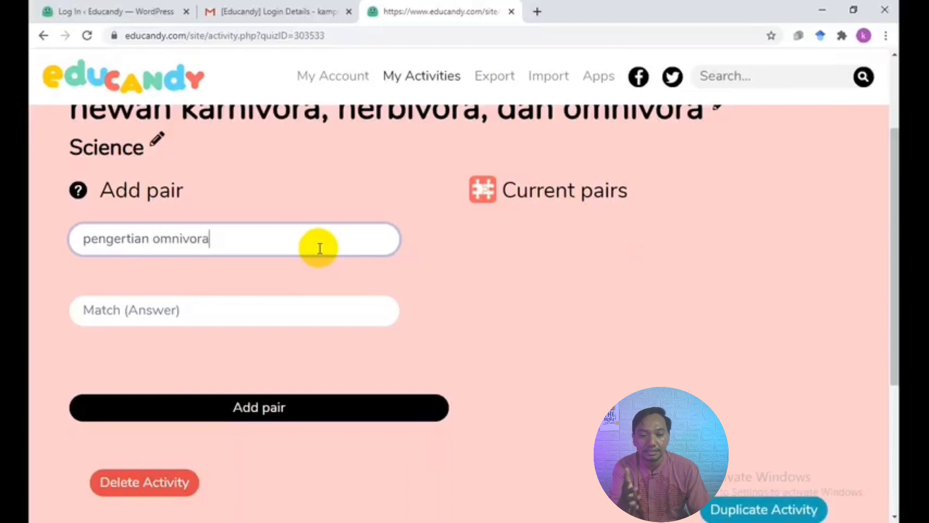
left_click(288, 311)
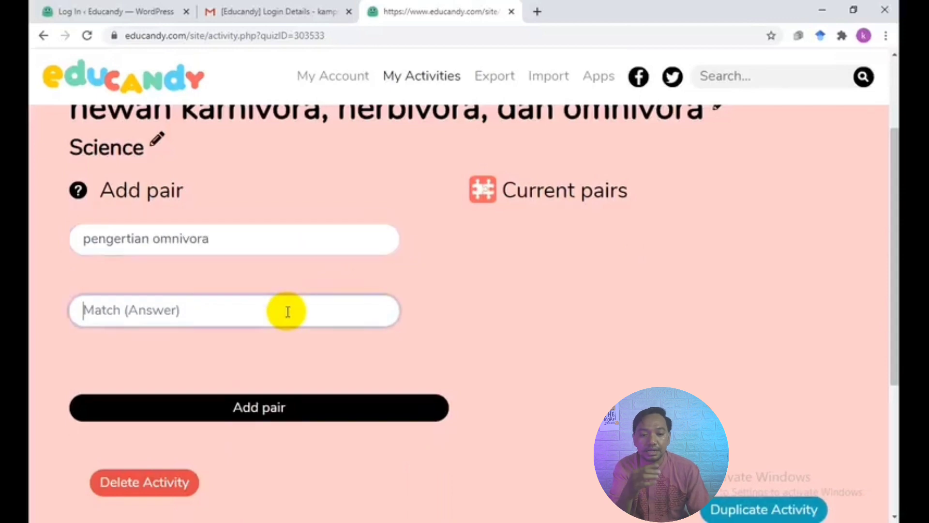
type("hewan pemakan dagin")
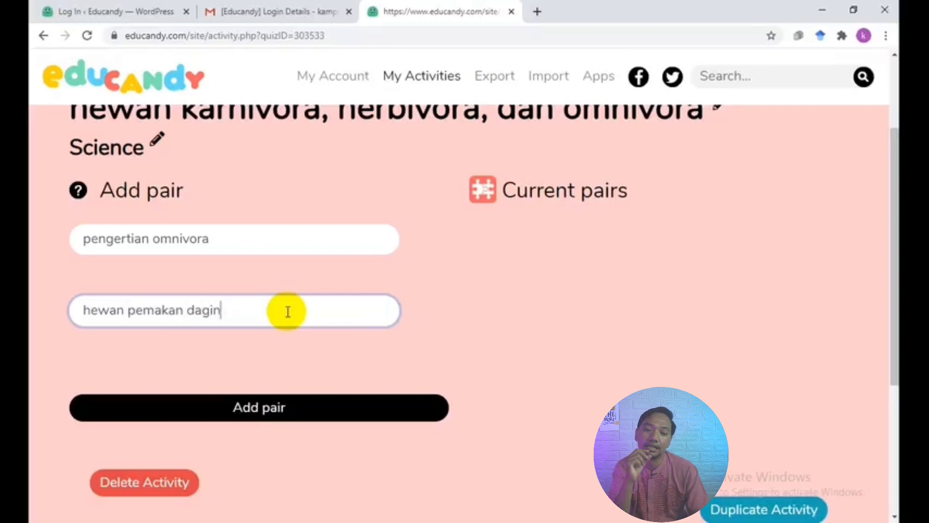
key("BackSpace")
key("BackSpace")
key("BackSpace")
key("BackSpace")
key("BackSpace")
type("segala")
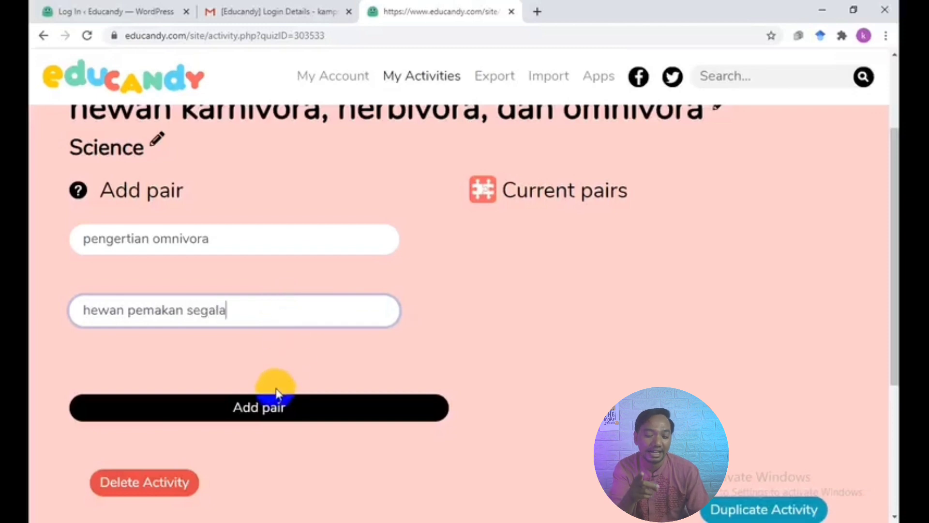
left_click(272, 408)
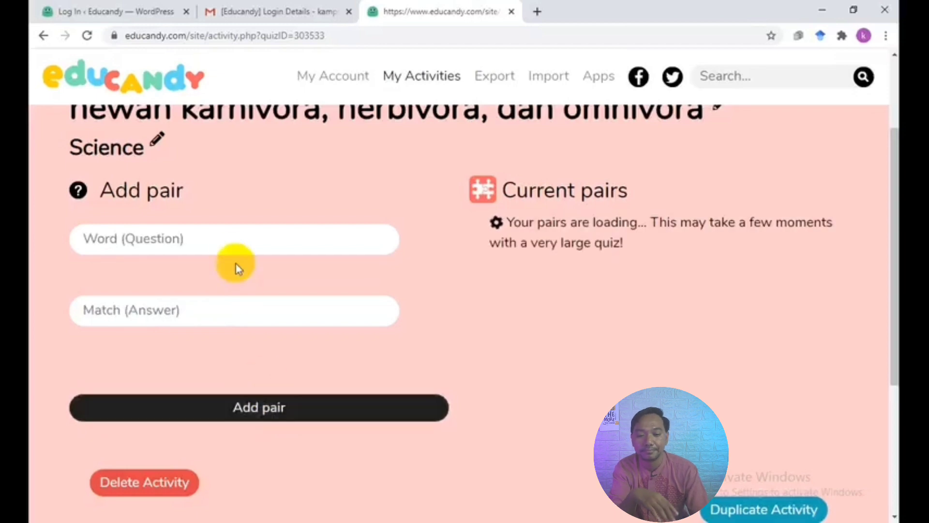
Add a pair with the question "pengertian karnivora" and the answer "hewan pemakan daging".
left_click(232, 247)
type("pengertian karnivora")
left_click(229, 307)
type("hewan pemakan daging")
left_click(267, 401)
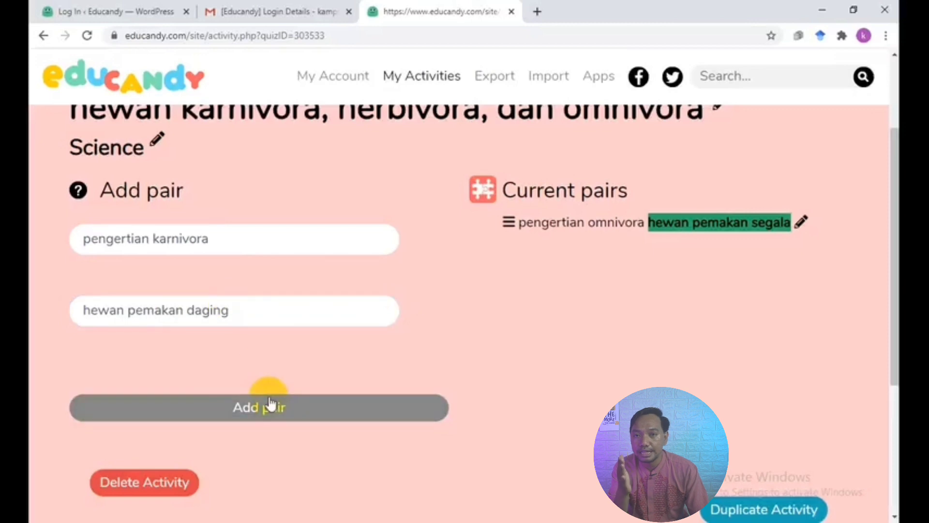
Add a pair with the question "pengertian herbivora" and the answer "hewan pemakan tumbuhan".
left_click(214, 235)
type("pengertian herbivora")
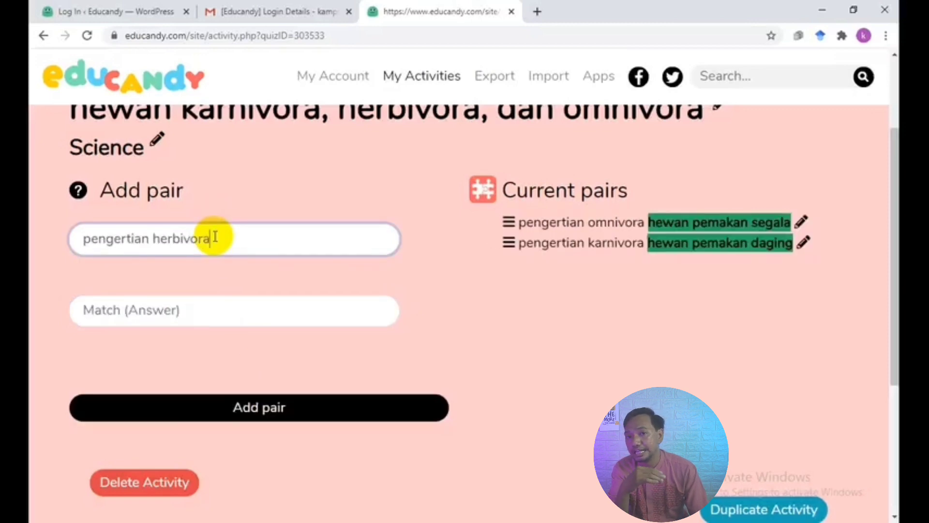
left_click(210, 321)
type("hewan pemakan tumbuhan")
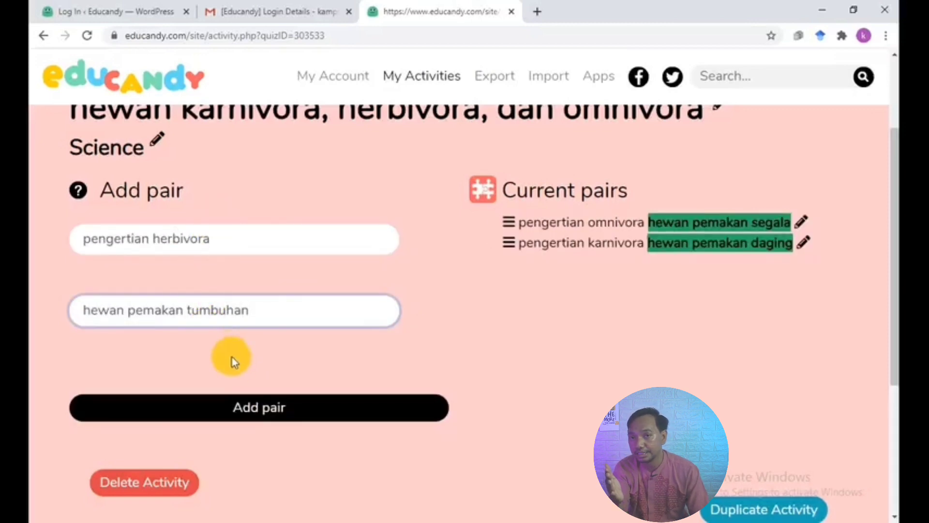
left_click(242, 404)
Add a pair with the question "contoh karnivora adalah......" and the answer "singa".
left_click(215, 245)
type("contoh karnivora adalah......")
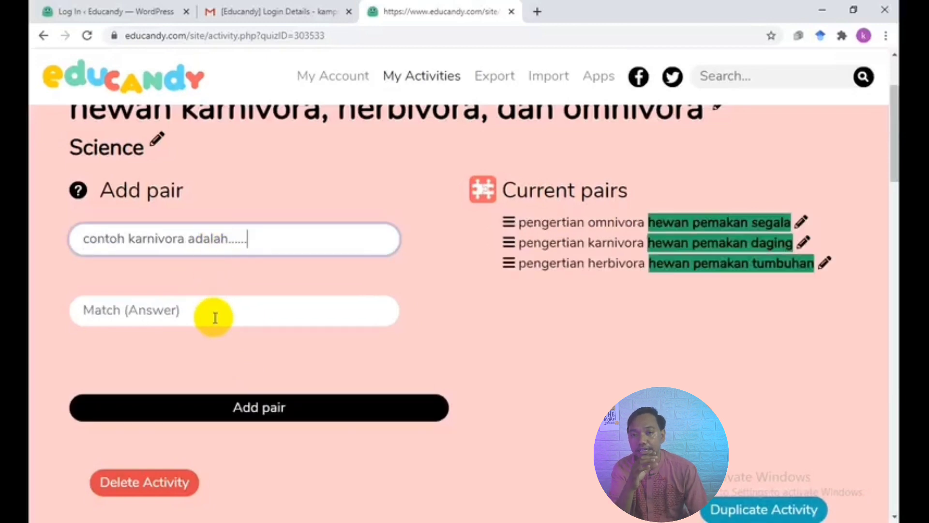
left_click(216, 318)
type("singa")
left_click(220, 401)
Add a pair with the question "contoh herbivora adalah ....." and the answer "kuda".
left_click(166, 245)
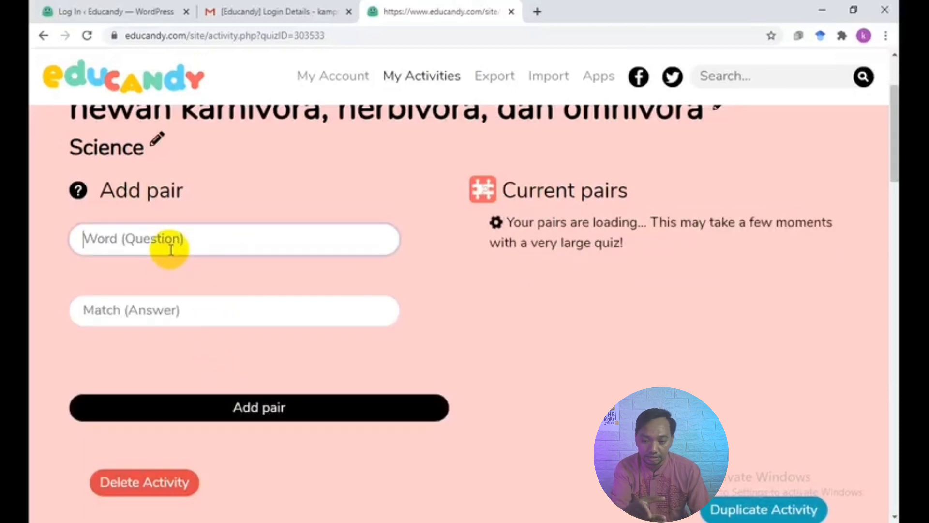
type("contoh herbivora adalah .....")
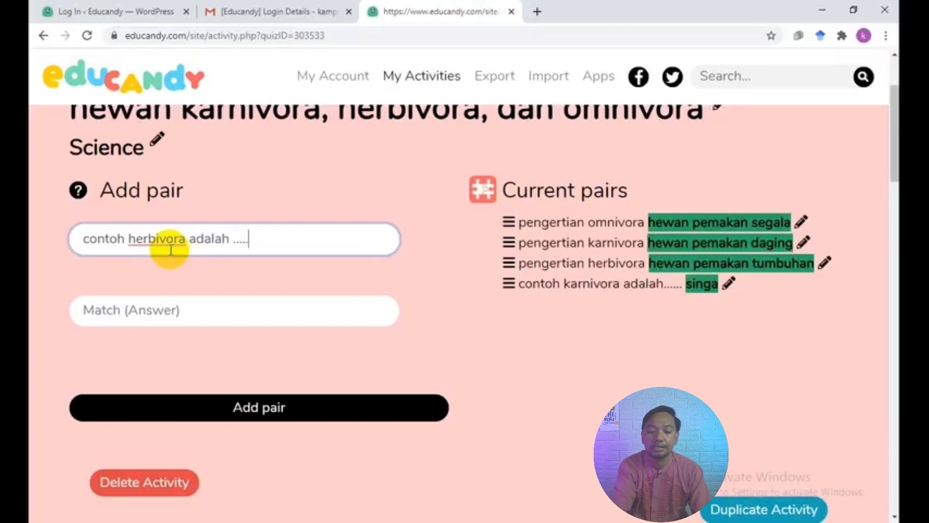
left_click(193, 315)
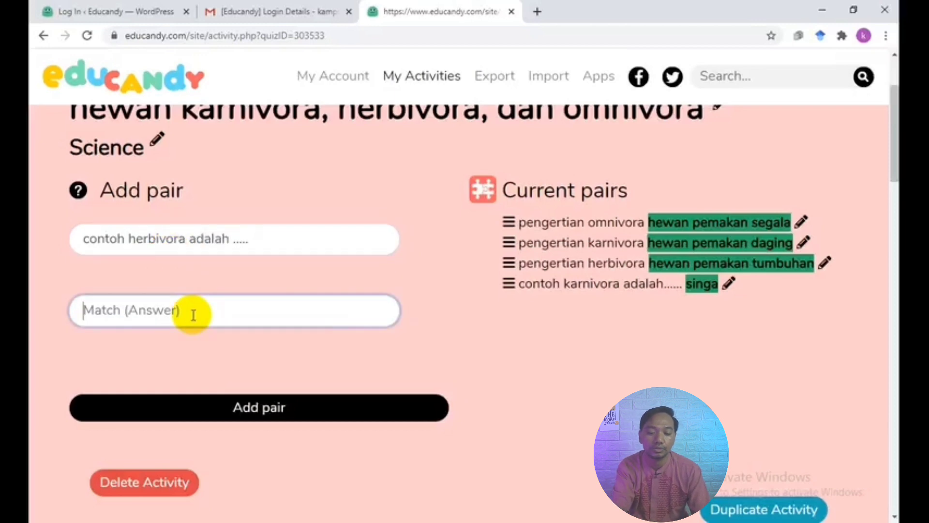
type("kuda")
left_click(191, 405)
Add a pair with the question "contoh omnivora adalah ..." and the answer "monyet".
left_click(189, 246)
type("contoh om")
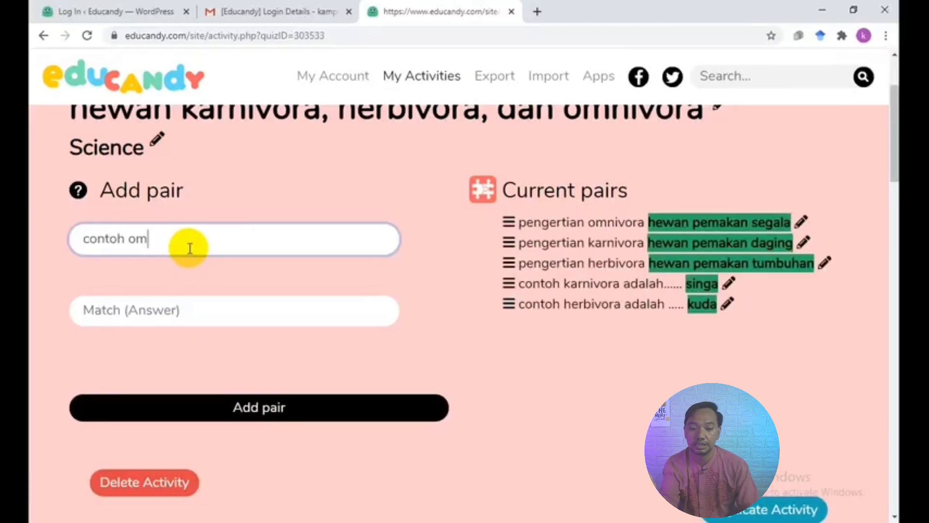
type("nivora adalah ...")
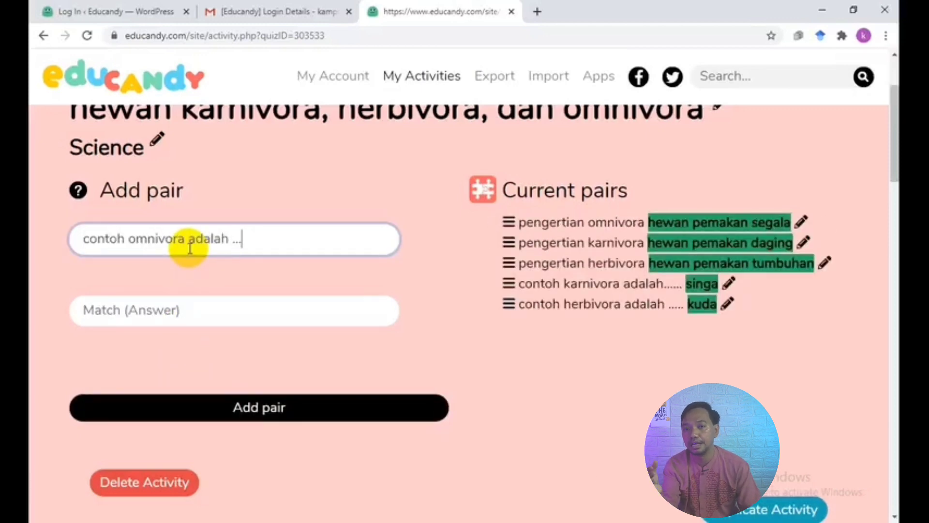
left_click(210, 314)
type("monyet")
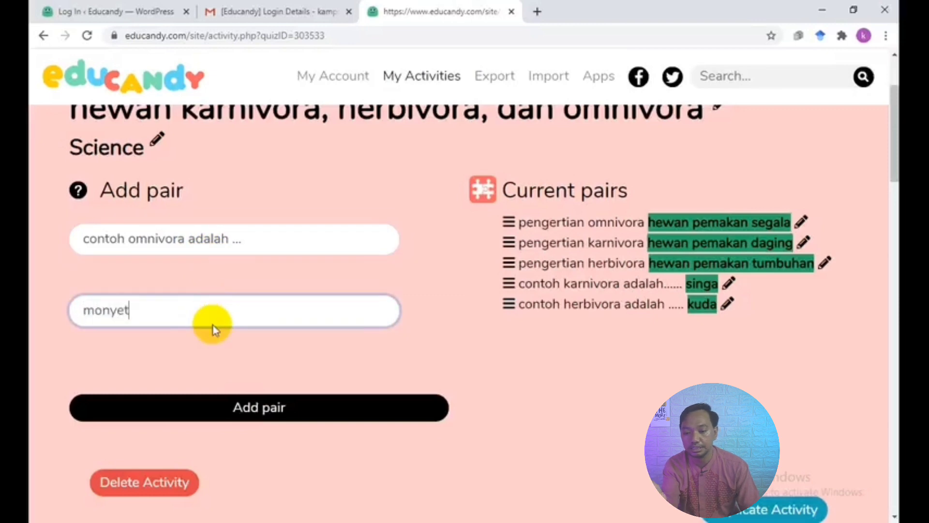
left_click(232, 420)
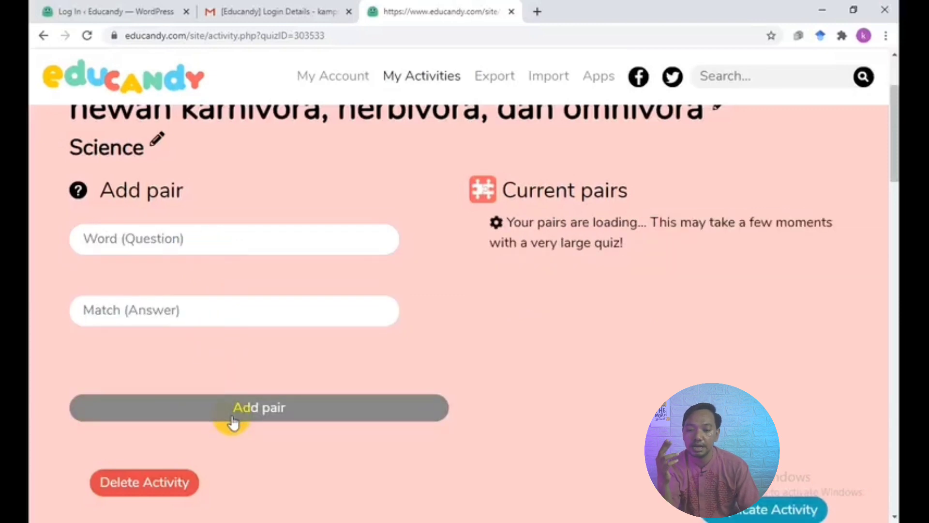
Add the pairs "gajah merupakan hewan ....." with answer "herbivora" and "ayam merupakan hewan ..." with answer "omnivora".
left_click(152, 239)
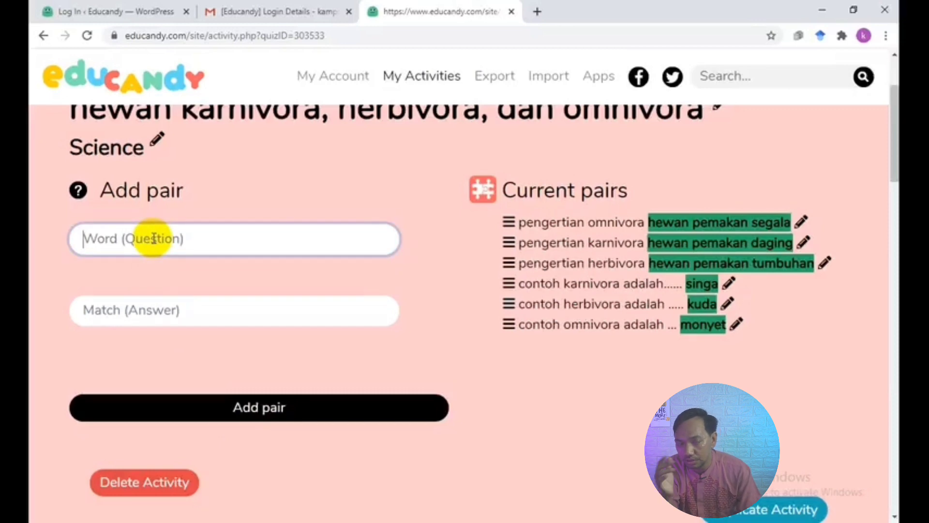
type("gajah merupakan ")
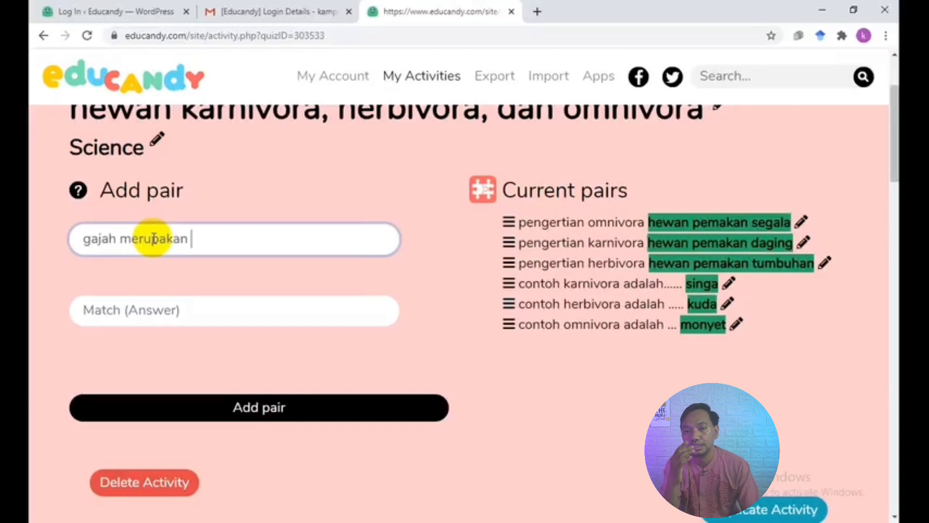
type("hewan ....")
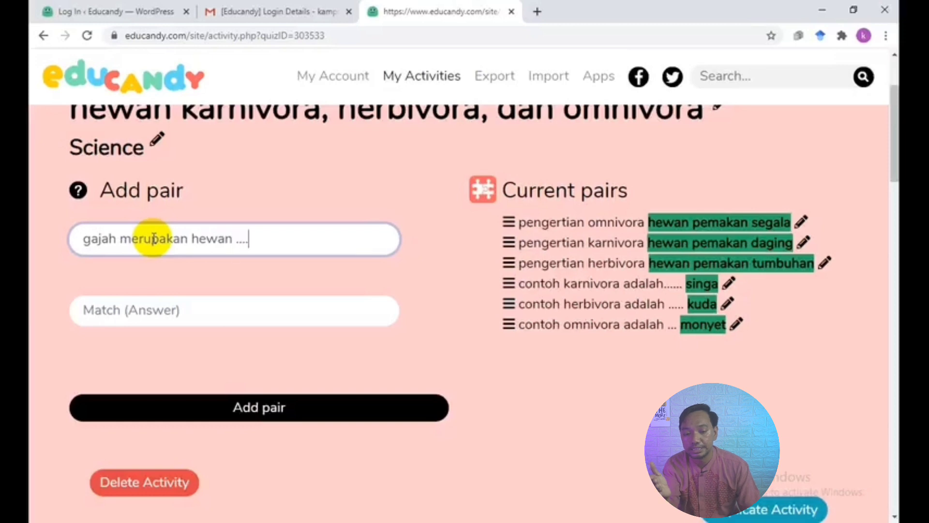
type(".")
left_click(166, 308)
type("herbivor")
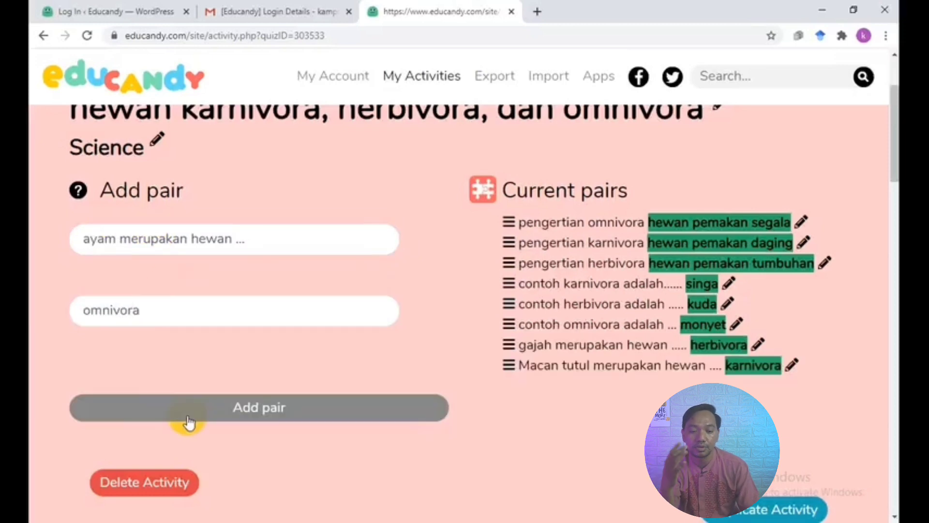
left_click(188, 422)
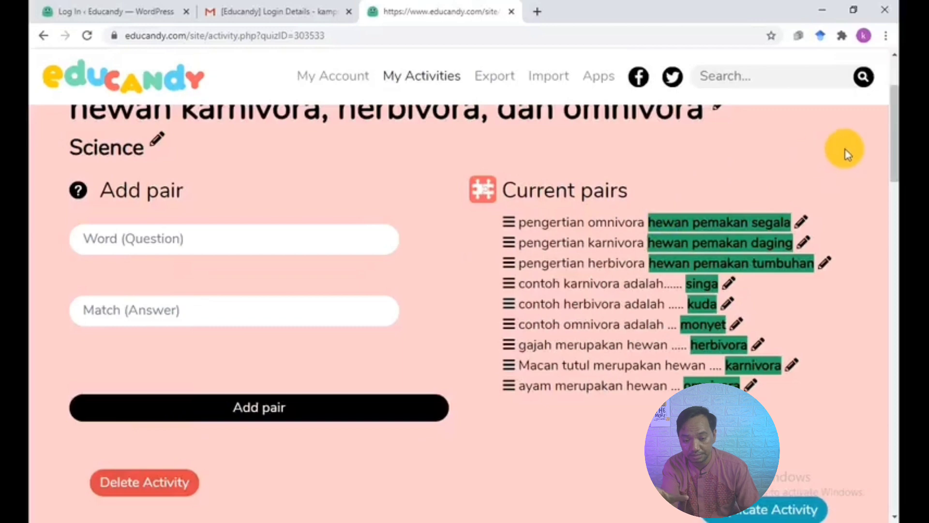
Copy the activity's share URL and highlight the activity code meant for students.
left_click_drag(892, 142, 871, 383)
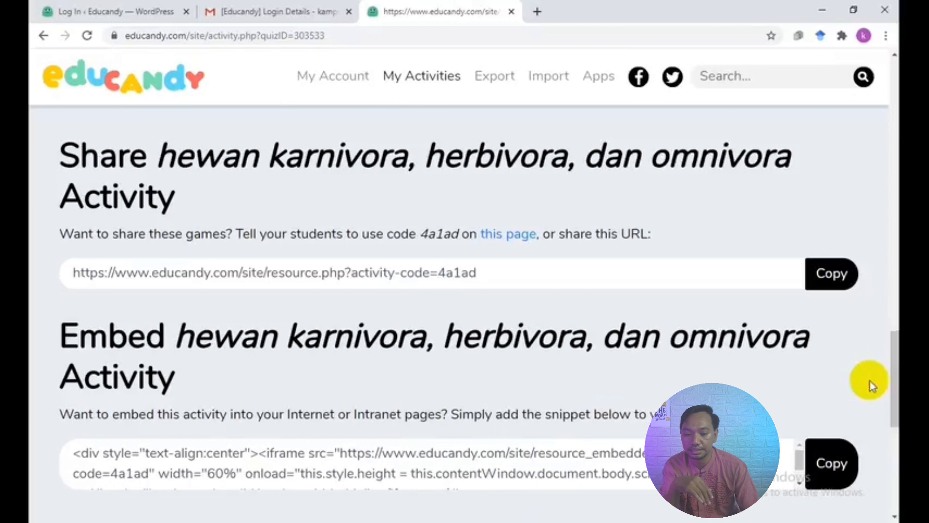
left_click(836, 275)
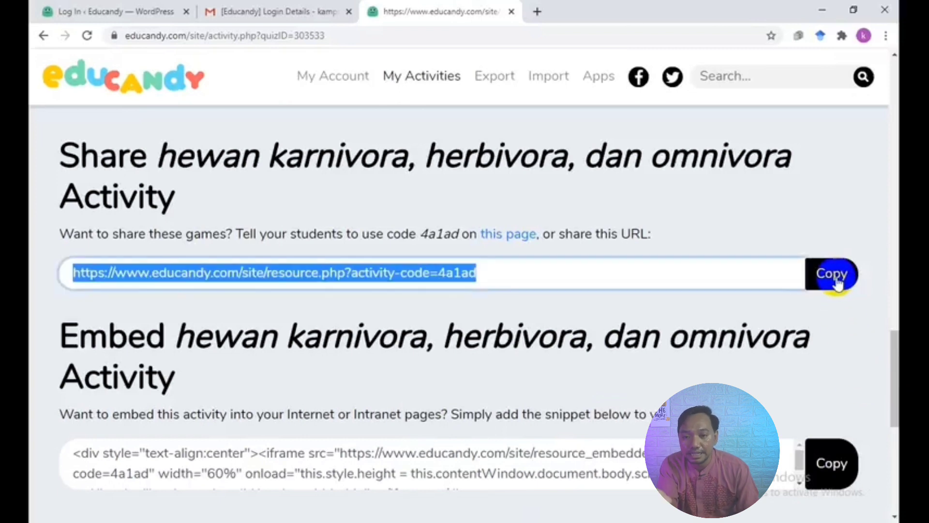
left_click(837, 279)
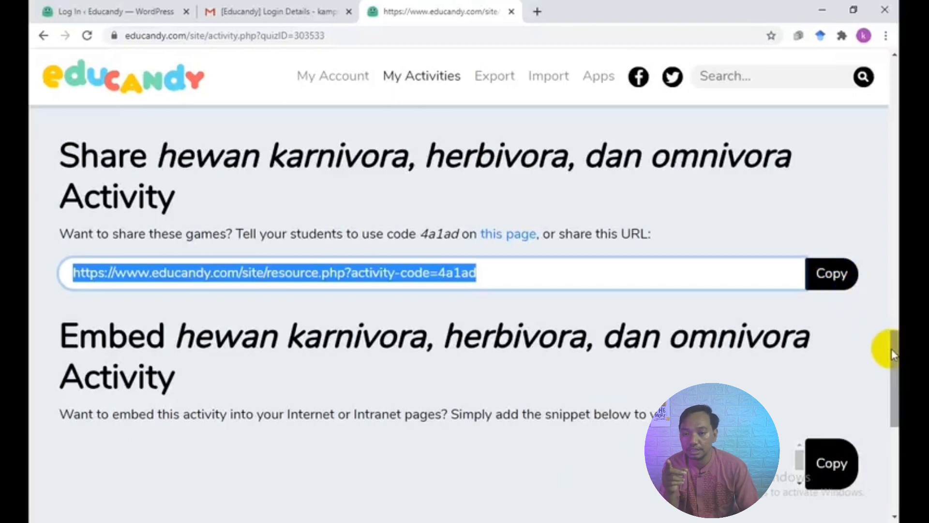
left_click_drag(420, 234, 455, 240)
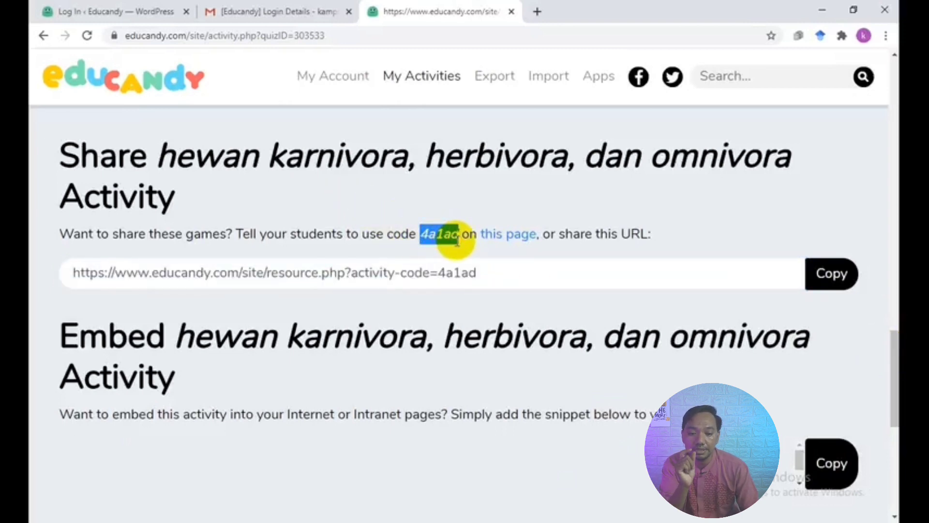
Start the activity's Noughts & Crosses game against the computer and show it in full screen.
left_click_drag(892, 363, 875, 237)
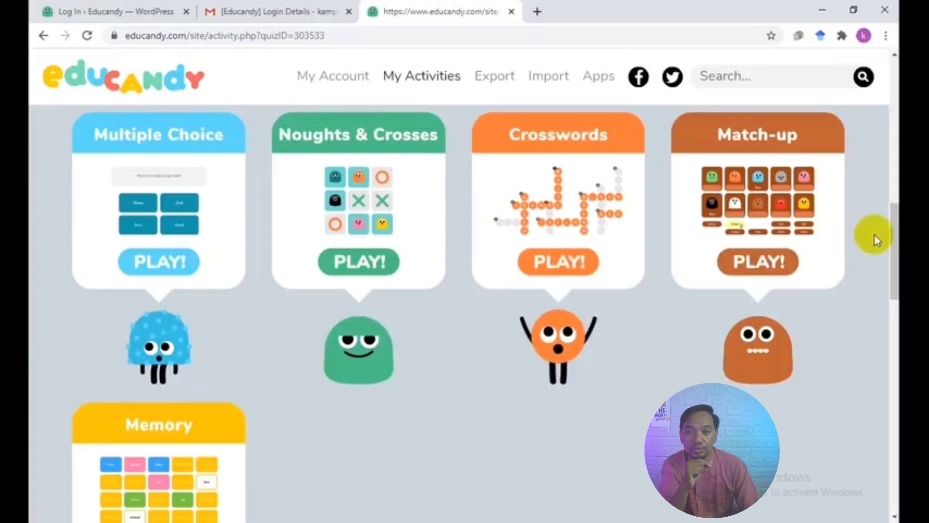
left_click(381, 266)
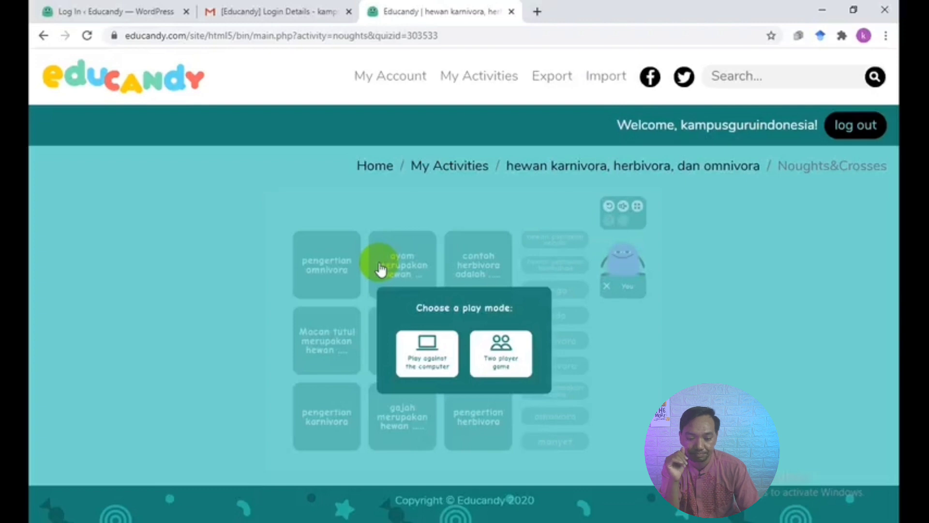
left_click(426, 358)
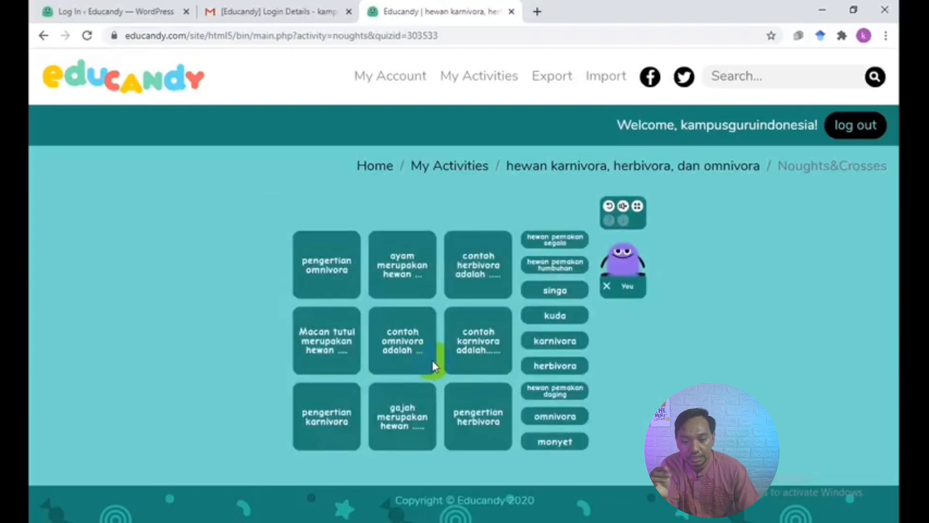
left_click(637, 207)
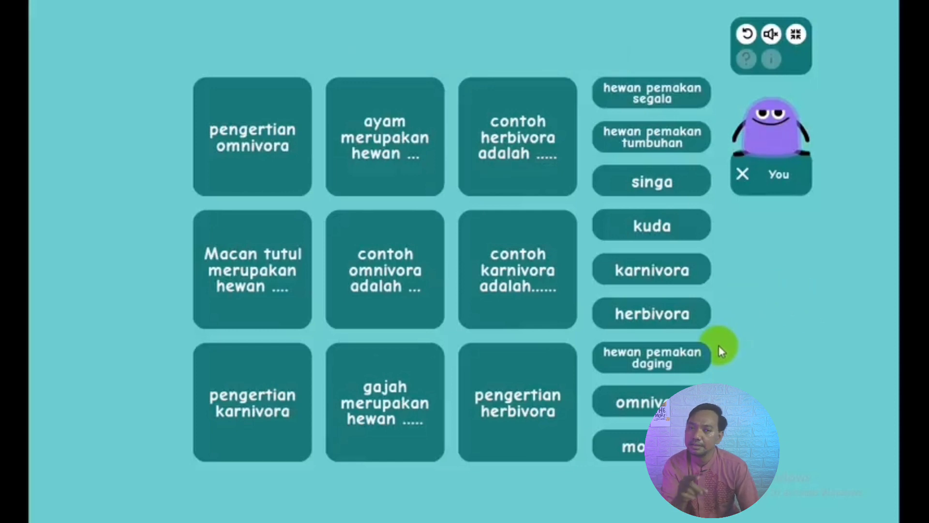
Match "monyet" to "contoh omnivora adalah ..." and "omnivora" to "ayam merupakan hewan ..." on the game board.
left_click_drag(628, 446, 332, 255)
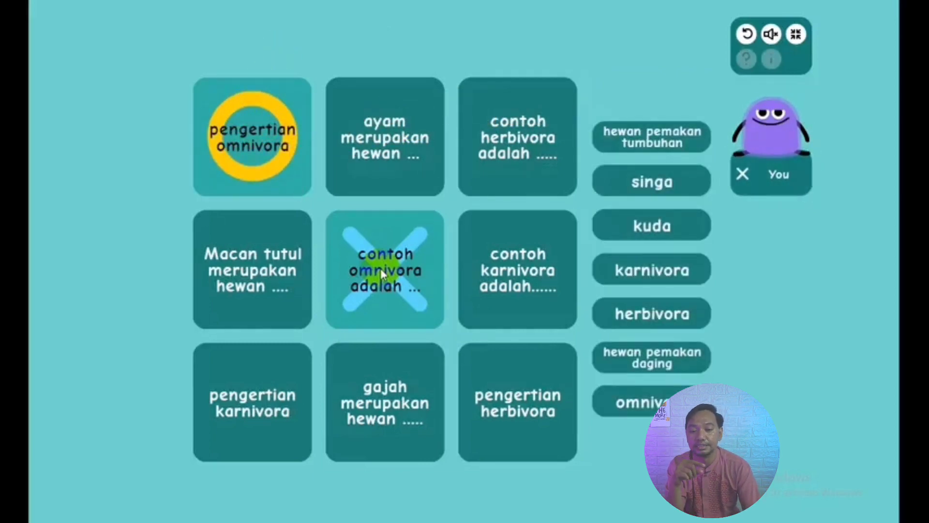
left_click_drag(685, 399, 553, 339)
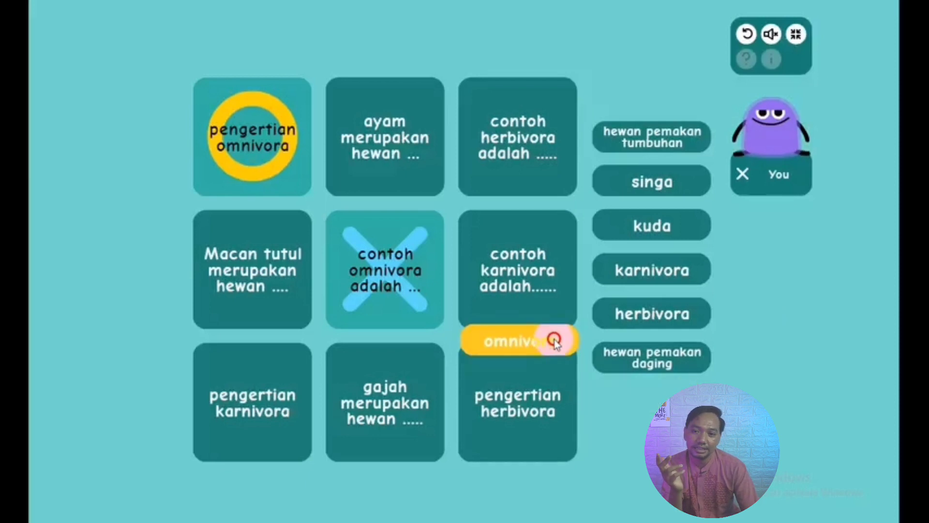
left_click_drag(553, 339, 419, 161)
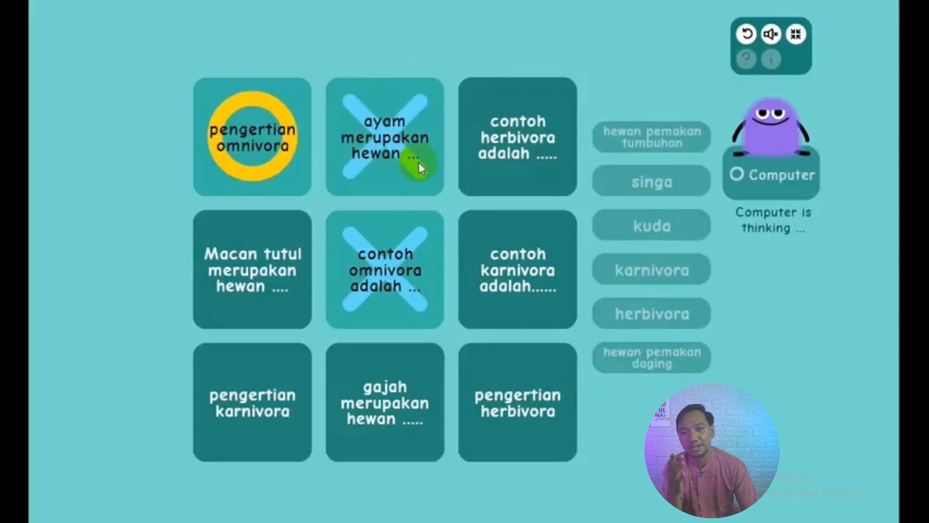